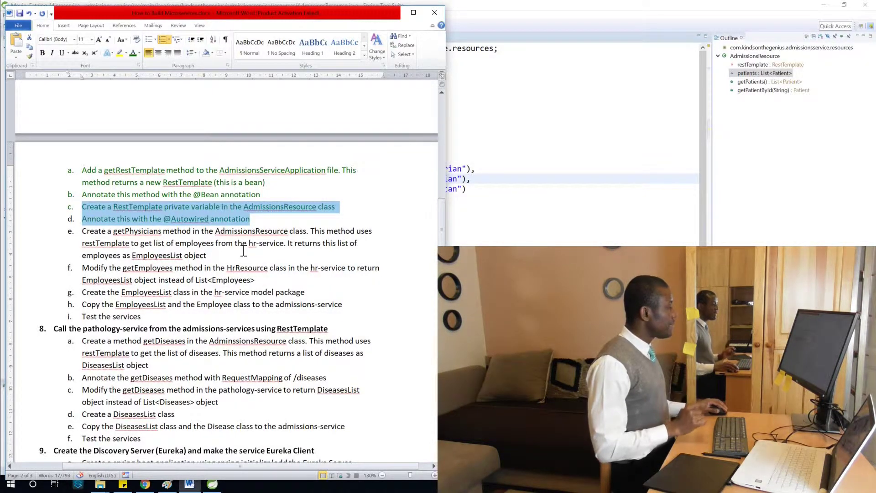
- Show the section 7 RestTemplate steps in the Word build notes
{"action": "left_click", "coordinate": [469, 208]}
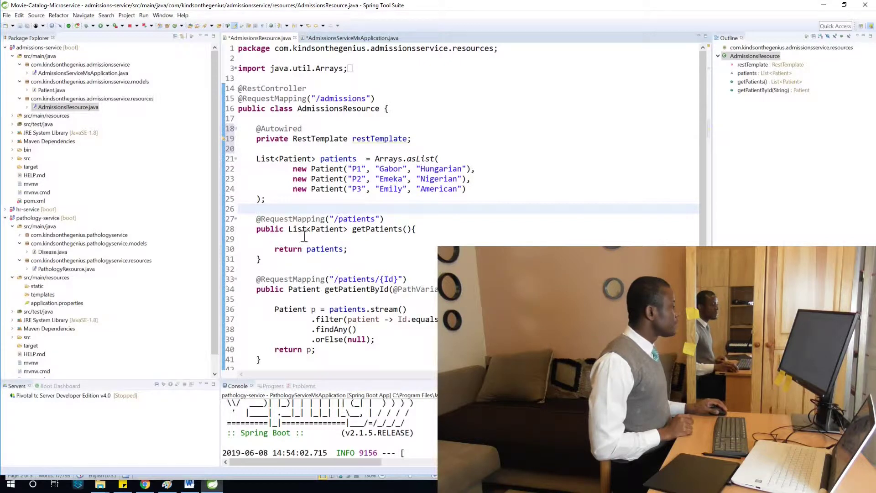
- Add blank lines after the patients list in AdmissionsResource for a new method
{"action": "left_click", "coordinate": [189, 484]}
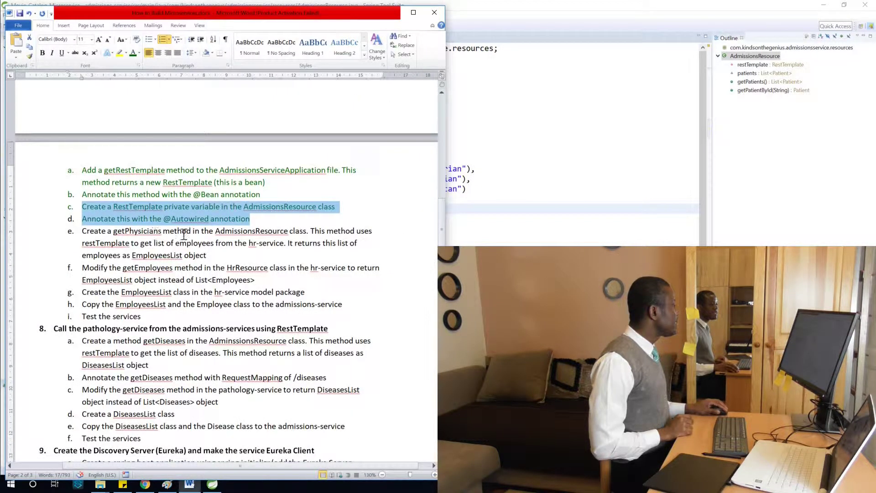
{"action": "left_click", "coordinate": [523, 147]}
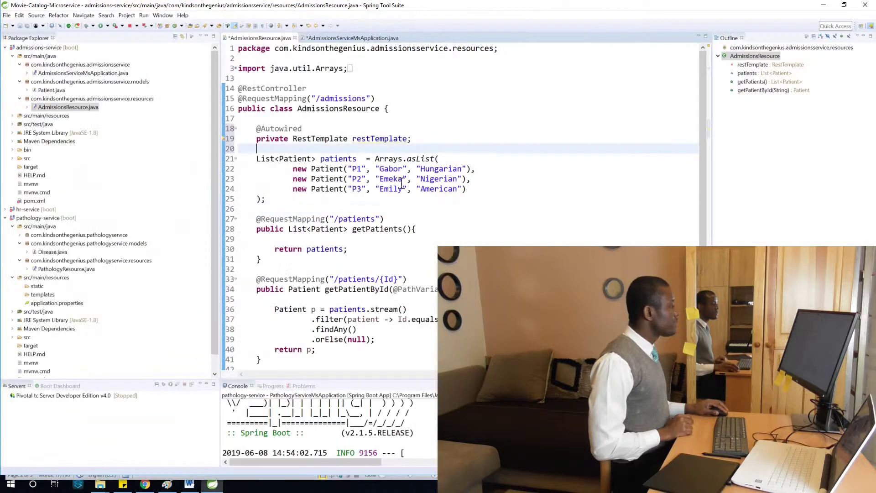
{"action": "left_click", "coordinate": [316, 205]}
{"action": "key", "text": "Return"}
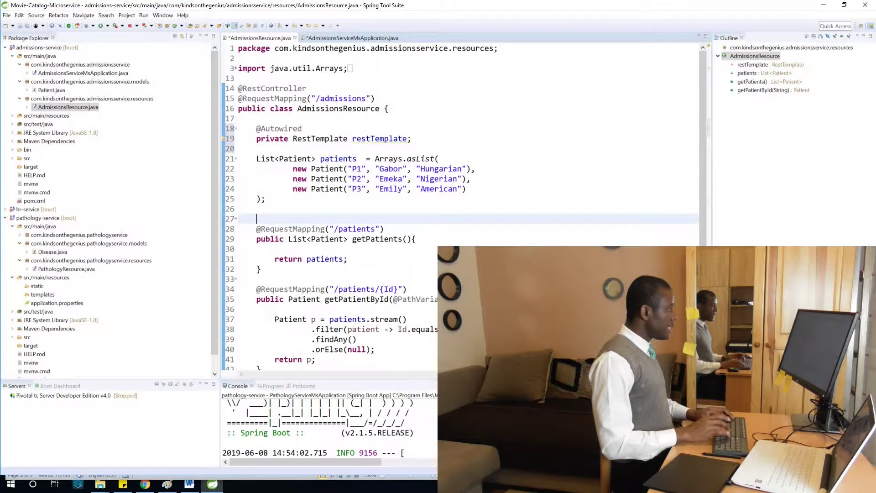
{"action": "key", "text": "Return"}
{"action": "key", "text": "Up"}
{"action": "key", "text": "Return"}
{"action": "key", "text": "Up"}
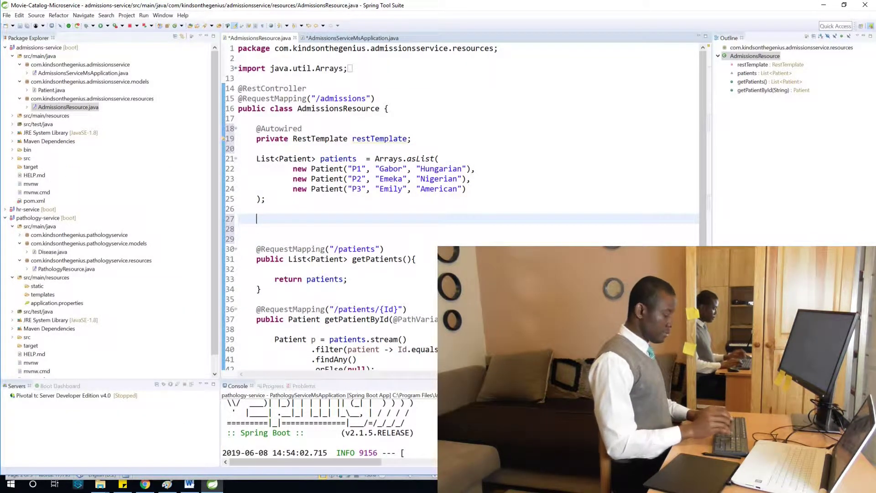
{"action": "key", "text": "Return"}
{"action": "type", "text": "public get"}
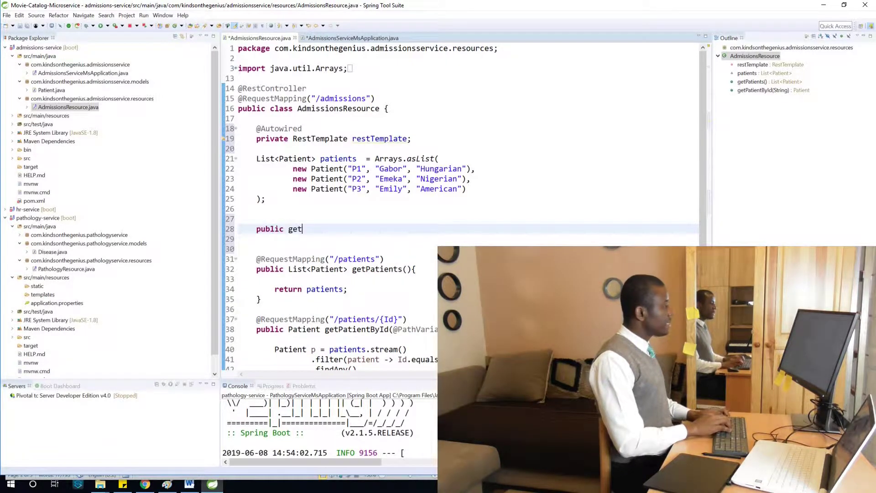
{"action": "type", "text": "P"}
- Type the getPhysicians method name, correcting typos in the name and return type
{"action": "key", "text": "BackSpace"}
{"action": "key", "text": "BackSpace"}
{"action": "key", "text": "BackSpace"}
{"action": "type", "text": "hysicians"}
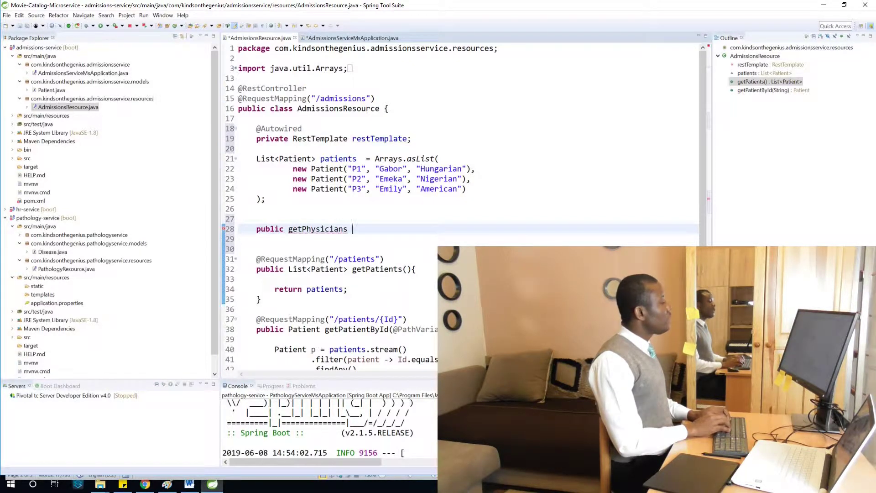
{"action": "key", "text": "BackSpace"}
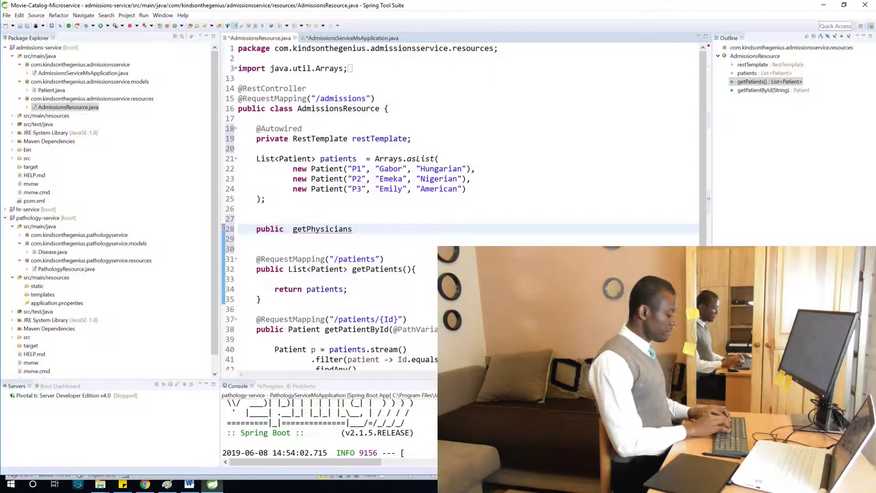
{"action": "type", "text": "Lis"}
{"action": "key", "text": "BackSpace"}
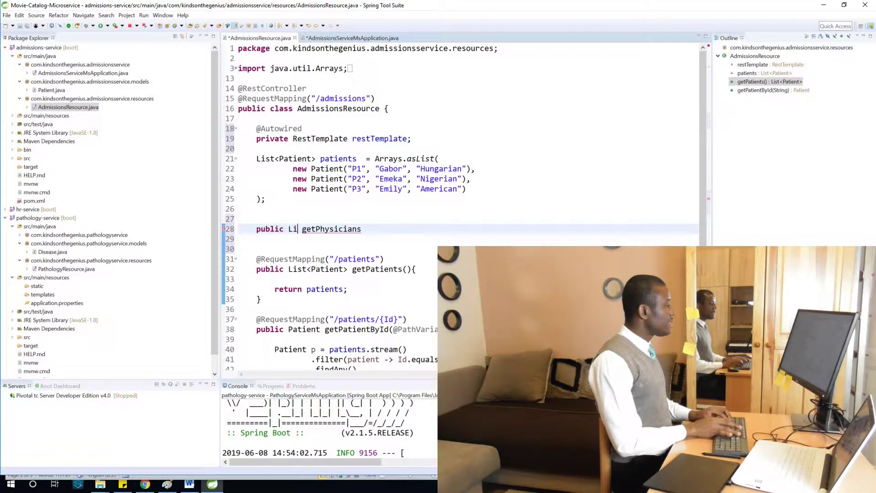
{"action": "key", "text": "BackSpace"}
{"action": "key", "text": "BackSpace"}
{"action": "type", "text": "Py"}
{"action": "key", "text": "BackSpace"}
{"action": "key", "text": "BackSpace"}
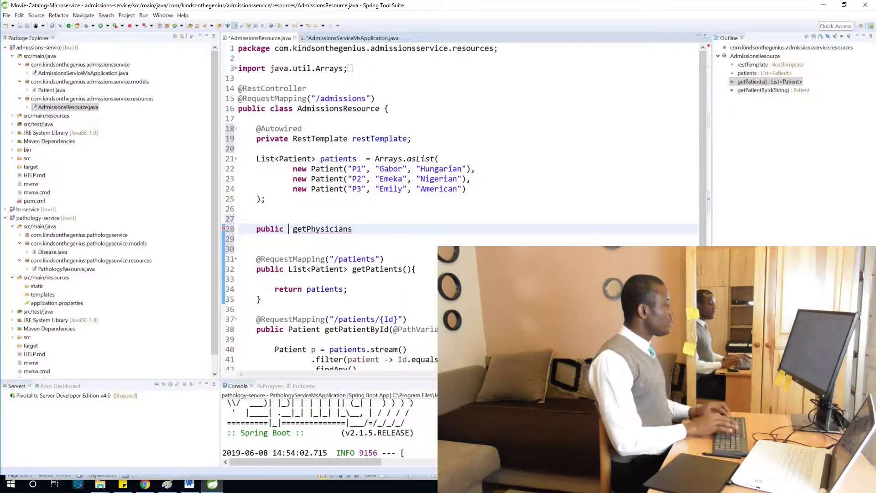
- Check the EmployeesList return type in the build notes and position it before getPhysicians
{"action": "left_click", "coordinate": [190, 485]}
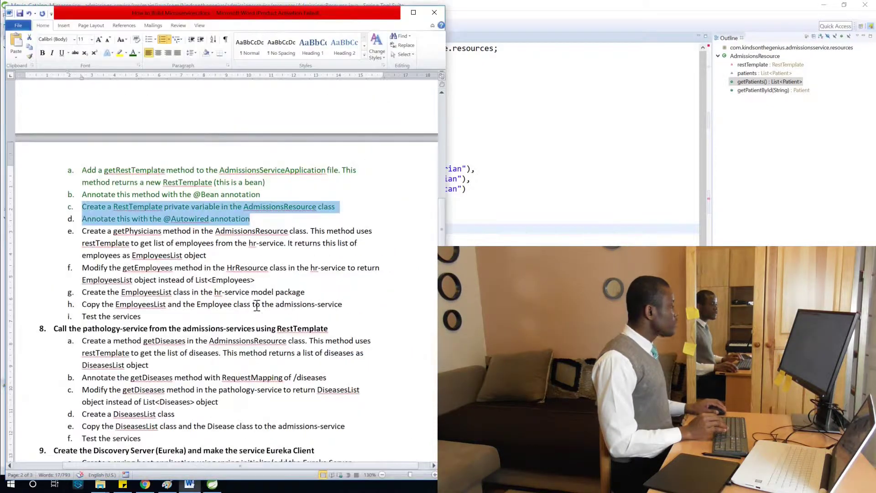
{"action": "double_click", "coordinate": [174, 257]}
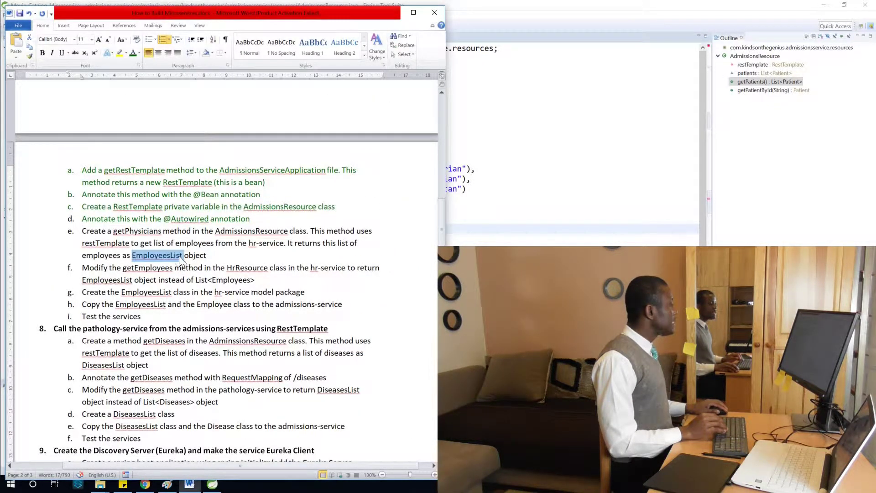
{"action": "left_click", "coordinate": [665, 139]}
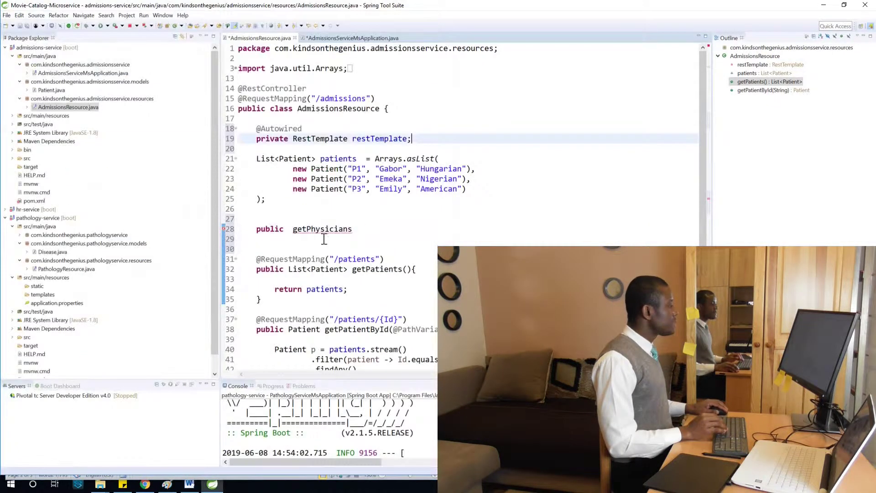
{"action": "left_click", "coordinate": [287, 229]}
{"action": "type", "text": "Emp"}
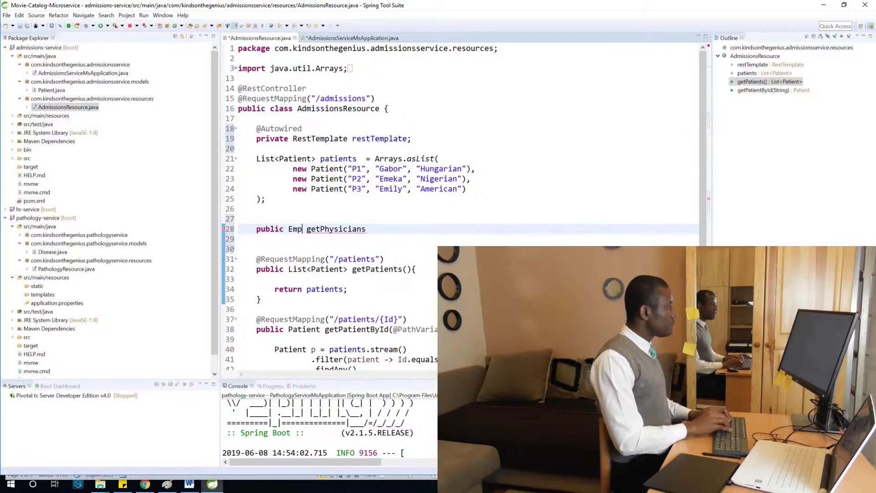
{"action": "type", "text": "loyeeL"}
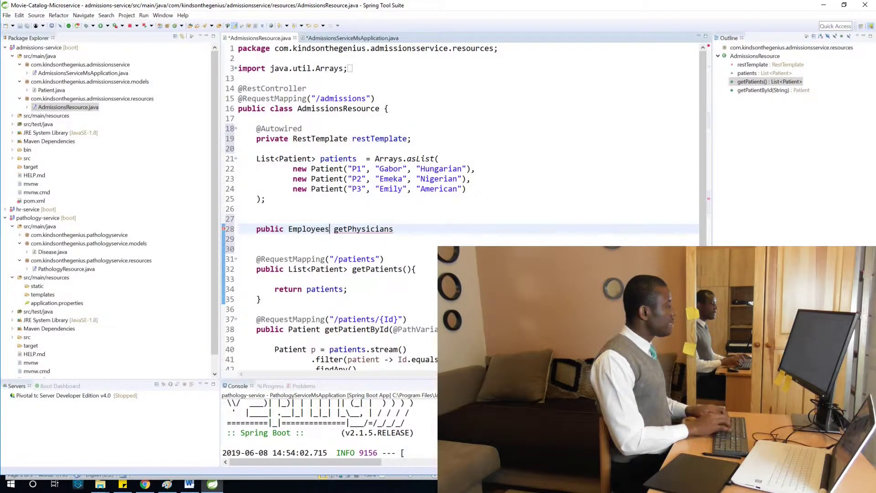
{"action": "type", "text": "List"}
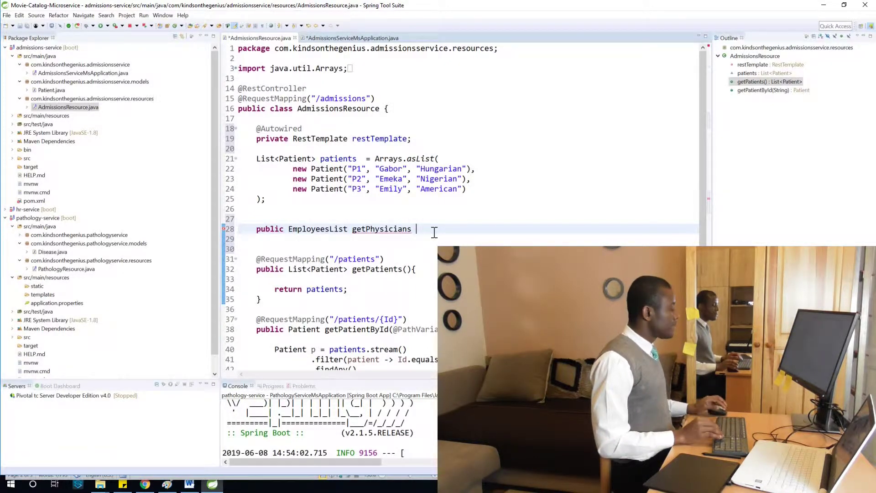
- Finish the 'public EmployeesList getPhysicians() {' header with an empty body and trailing blank line
{"action": "key", "text": "BackSpace"}
{"action": "type", "text": "()"}
{"action": "key", "text": "Down"}
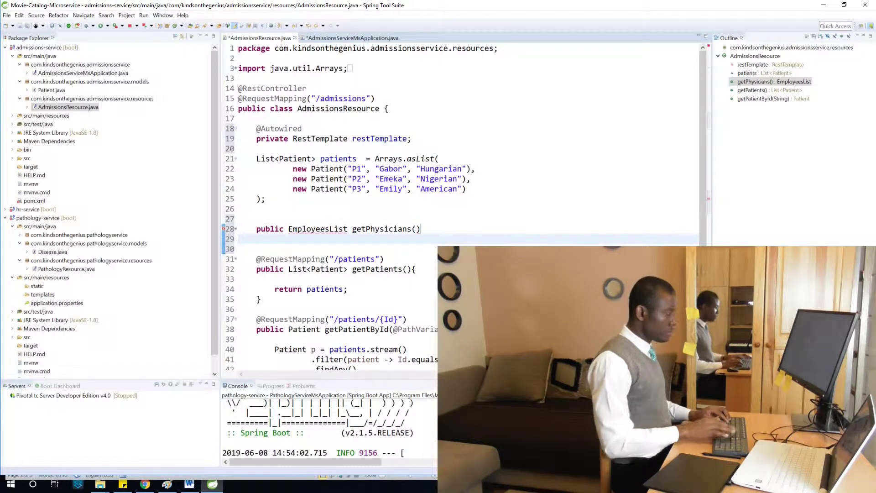
{"action": "key", "text": "BackSpace"}
{"action": "type", "text": "{"}
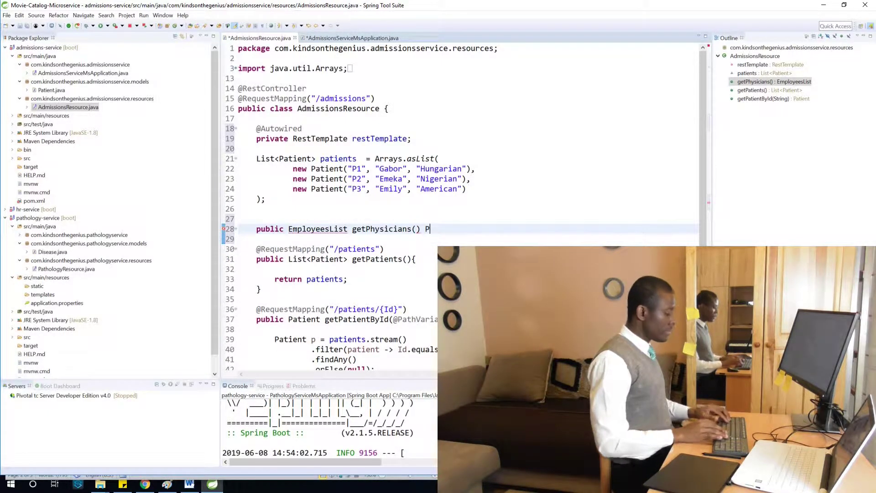
{"action": "key", "text": "Return"}
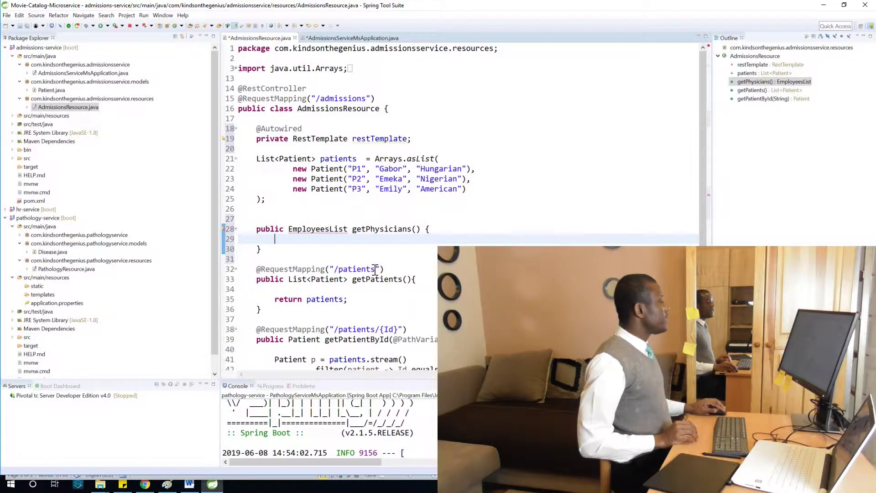
{"action": "left_click", "coordinate": [329, 254]}
{"action": "key", "text": "Return"}
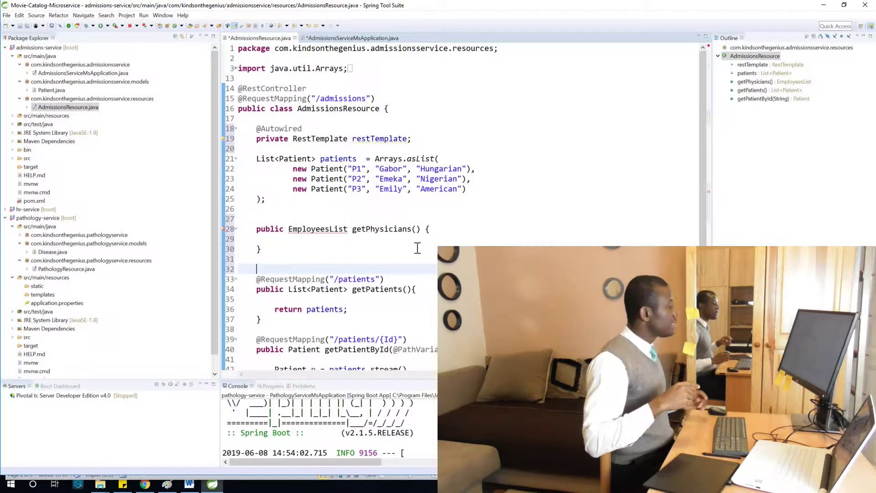
{"action": "left_click", "coordinate": [189, 483]}
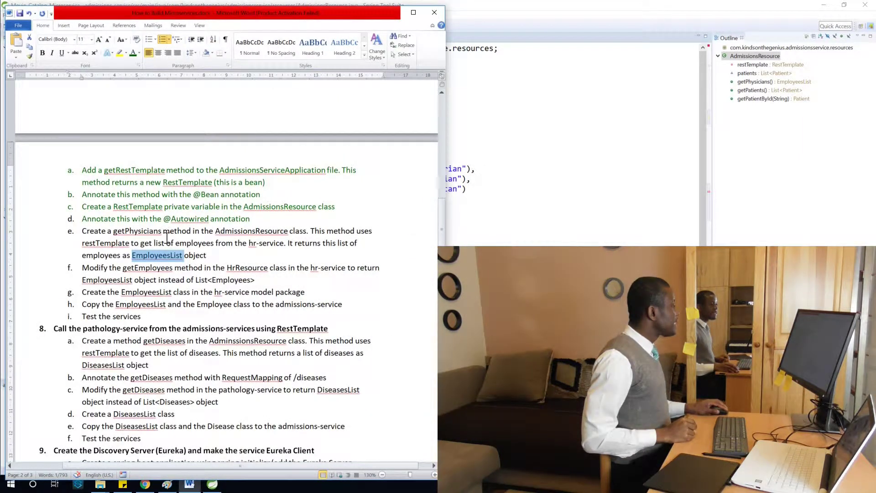
{"action": "triple_click", "coordinate": [245, 231]}
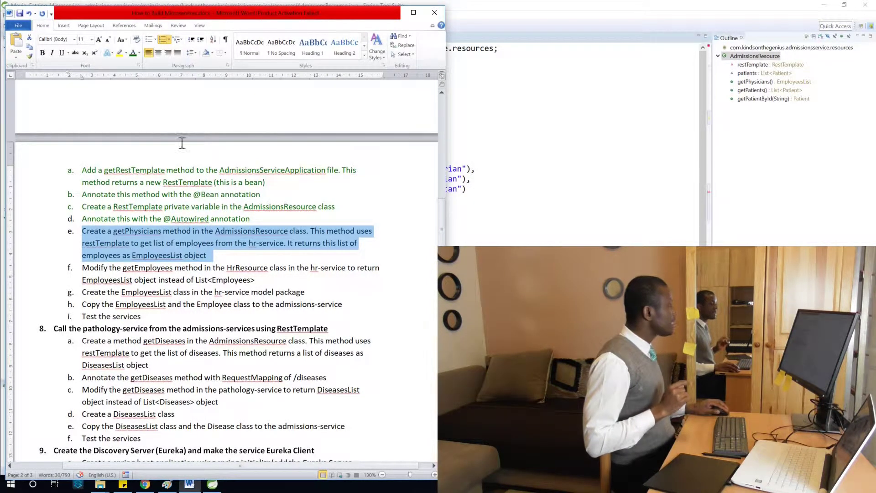
{"action": "key", "text": "alt+Tab"}
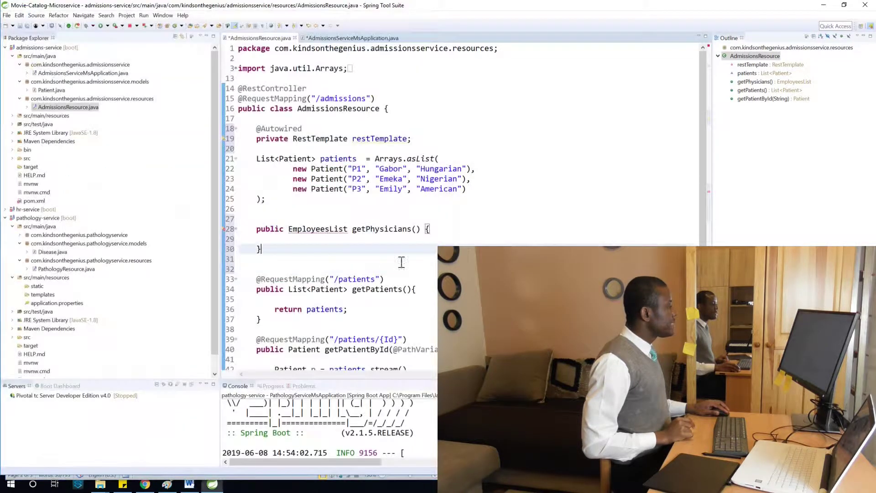
{"action": "left_click", "coordinate": [340, 239]}
{"action": "type", "text": "restTe"}
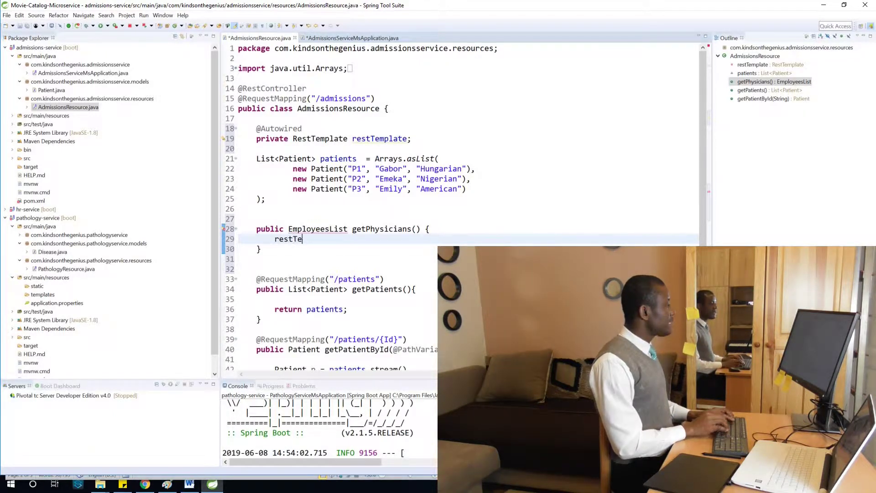
{"action": "type", "text": "mplate"}
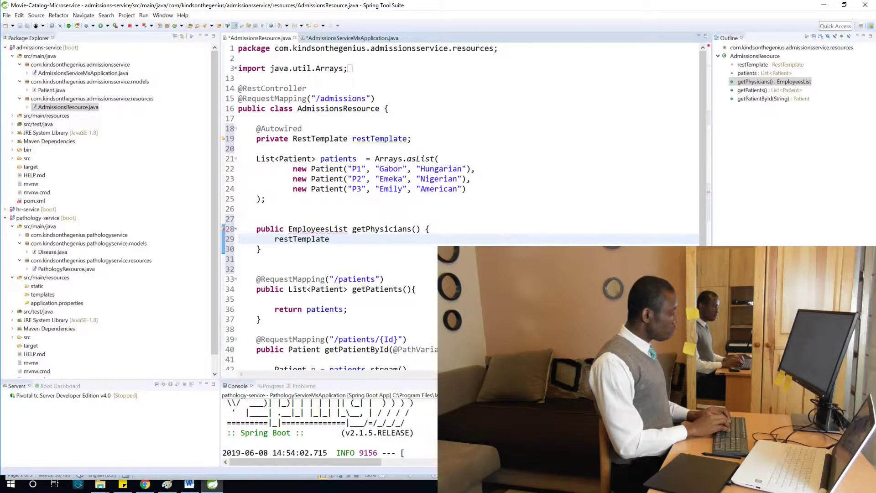
- Fix the variable name to employeesList, then cut 'EmployeesList employeesList = ' from line 29
{"action": "key", "text": "Home"}
{"action": "type", "text": "E"}
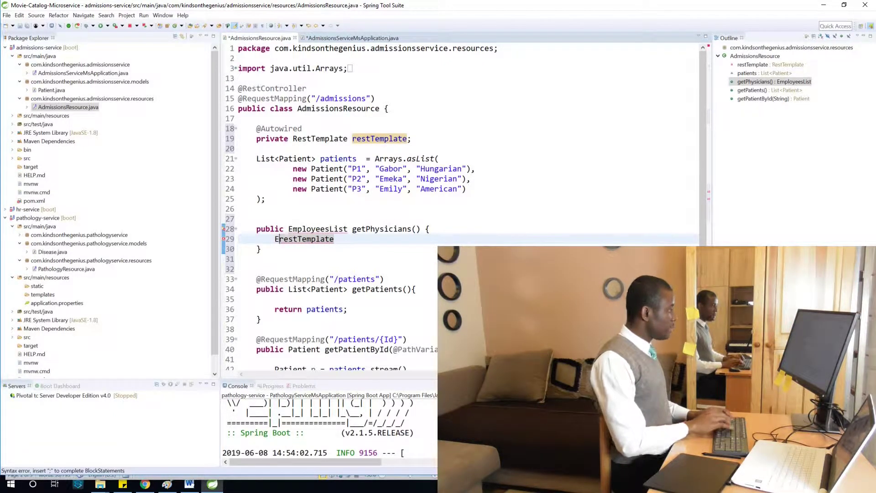
{"action": "type", "text": "mployees"}
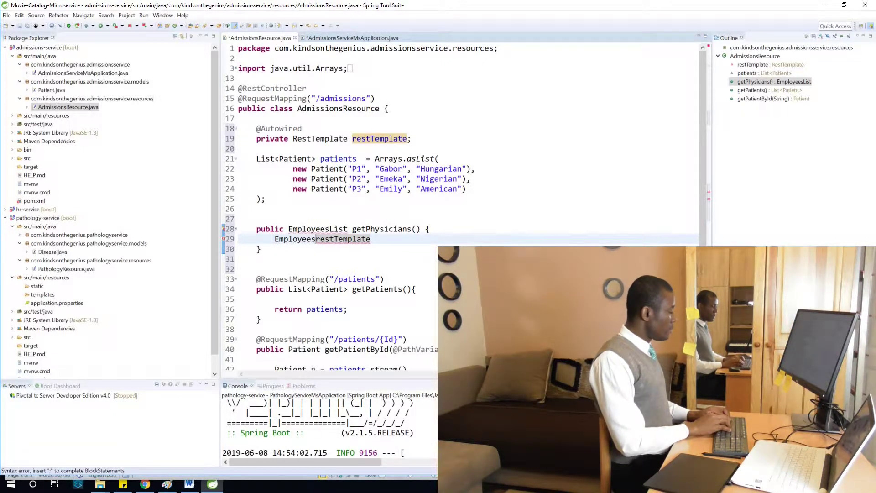
{"action": "type", "text": "List "}
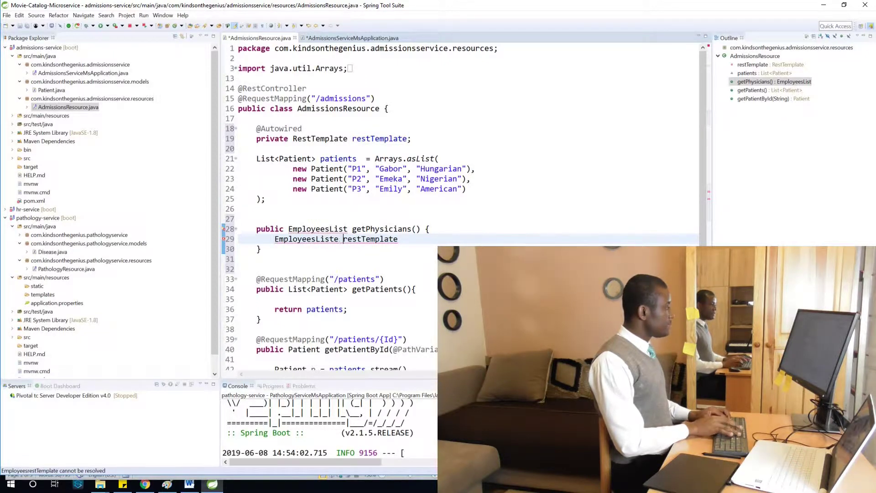
{"action": "type", "text": "employees"}
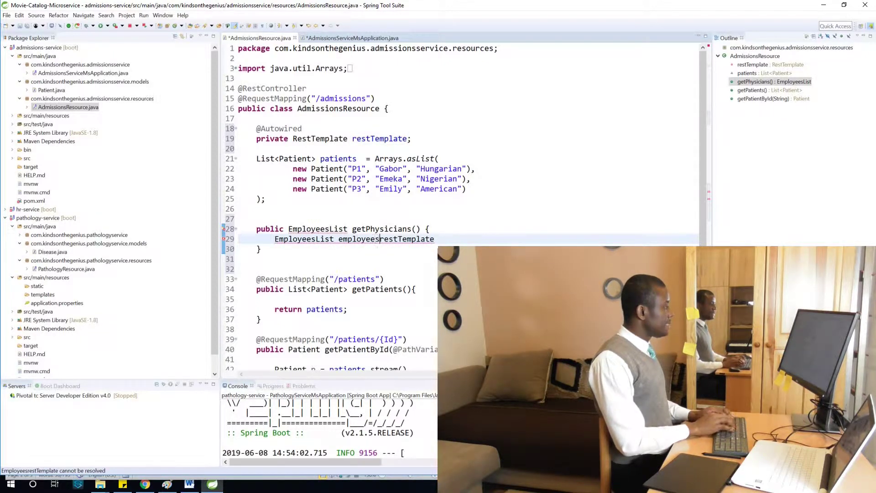
{"action": "key", "text": "BackSpace"}
{"action": "type", "text": "List"}
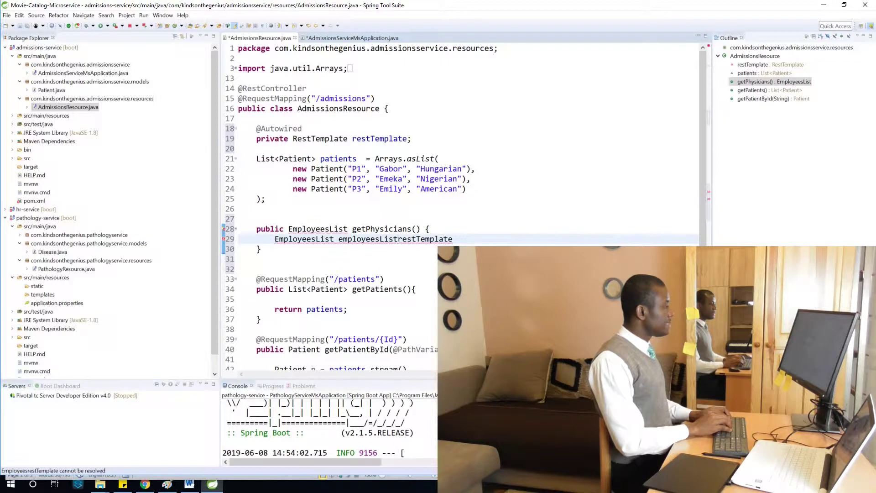
{"action": "type", "text": " ="}
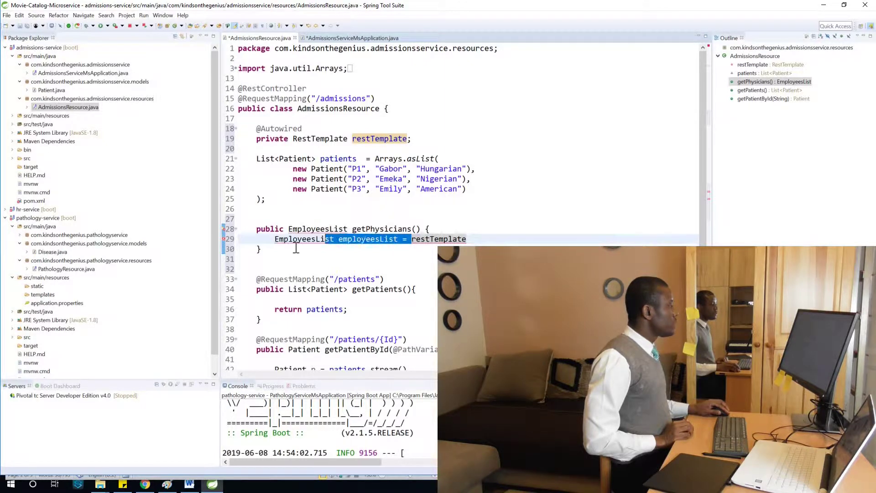
{"action": "left_click_drag", "start_coordinate": [411, 239], "coordinate": [276, 240]}
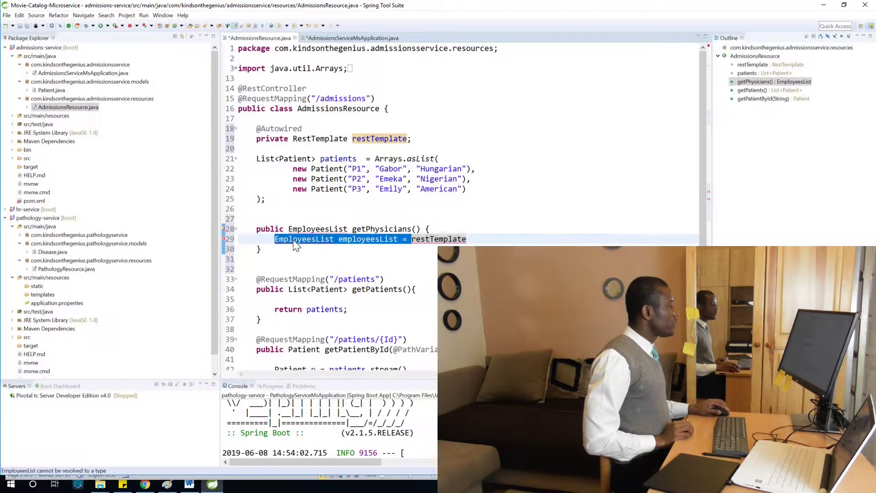
{"action": "right_click", "coordinate": [291, 240]}
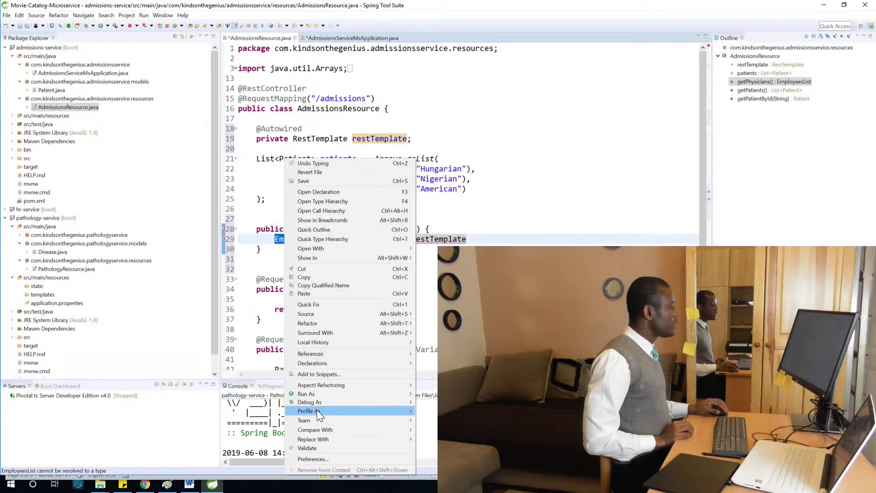
{"action": "left_click", "coordinate": [319, 271]}
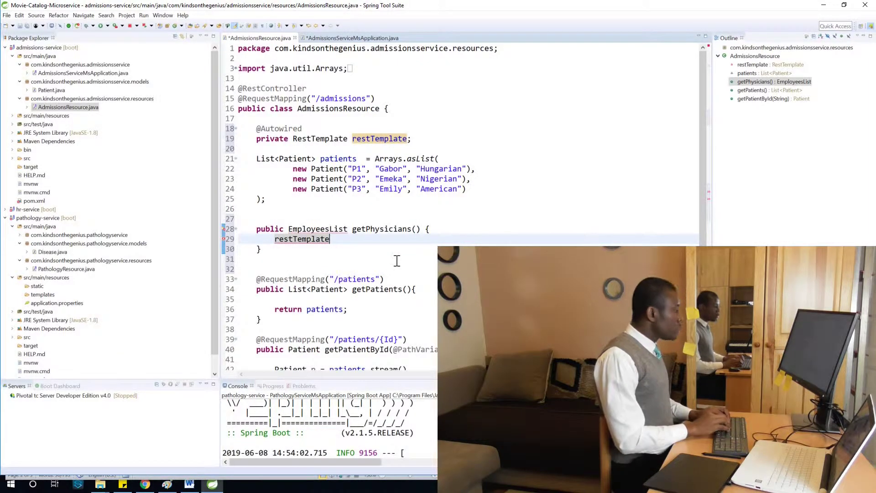
{"action": "type", "text": ".get"}
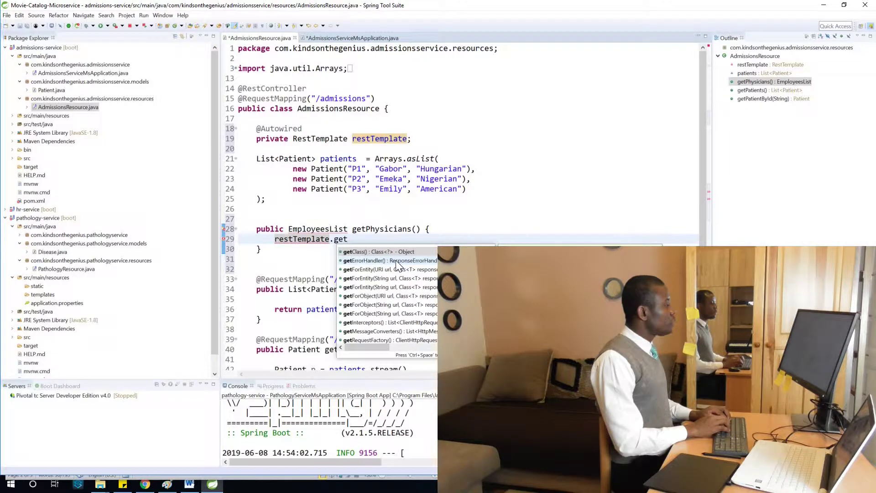
{"action": "type", "text": "Fo"}
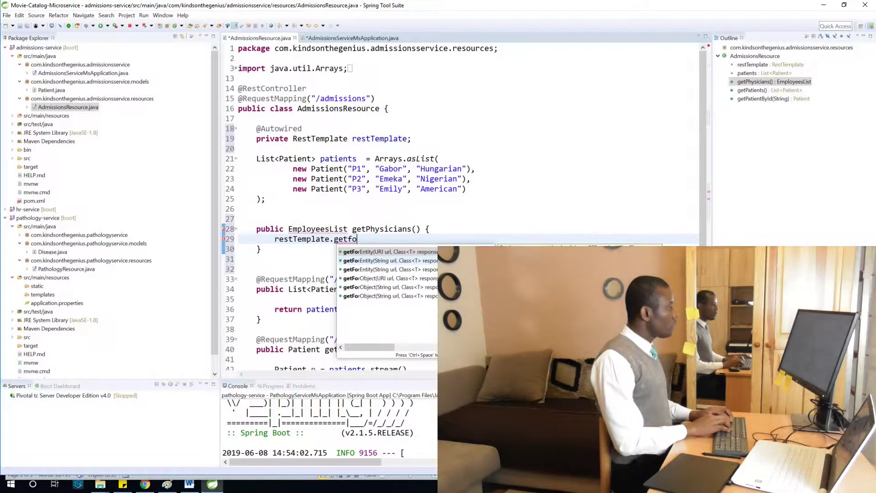
{"action": "type", "text": "ro"}
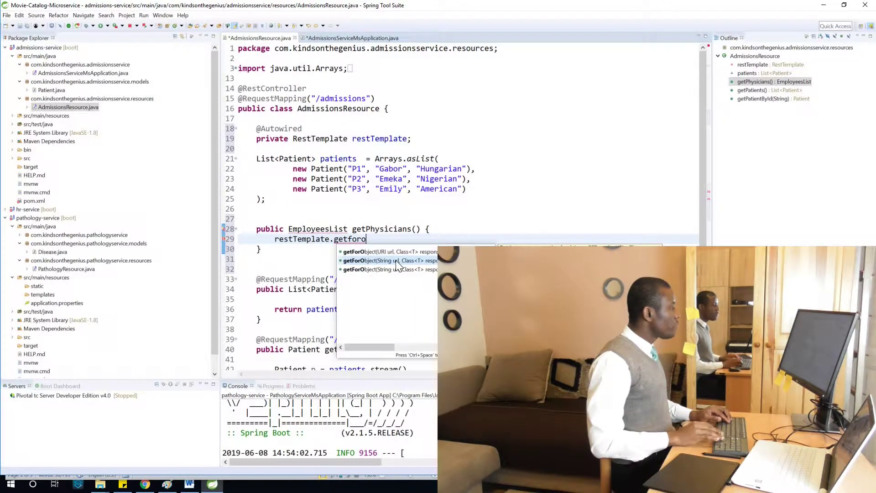
{"action": "key", "text": "Return"}
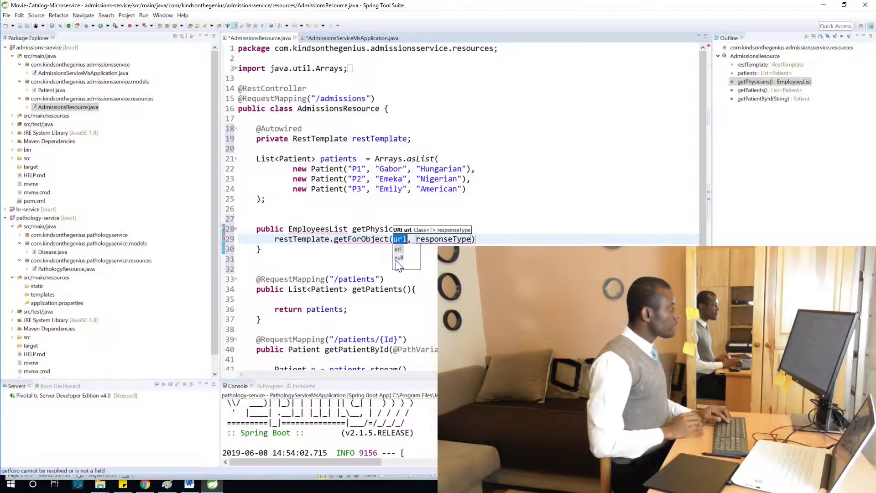
{"action": "type", "text": "\""}
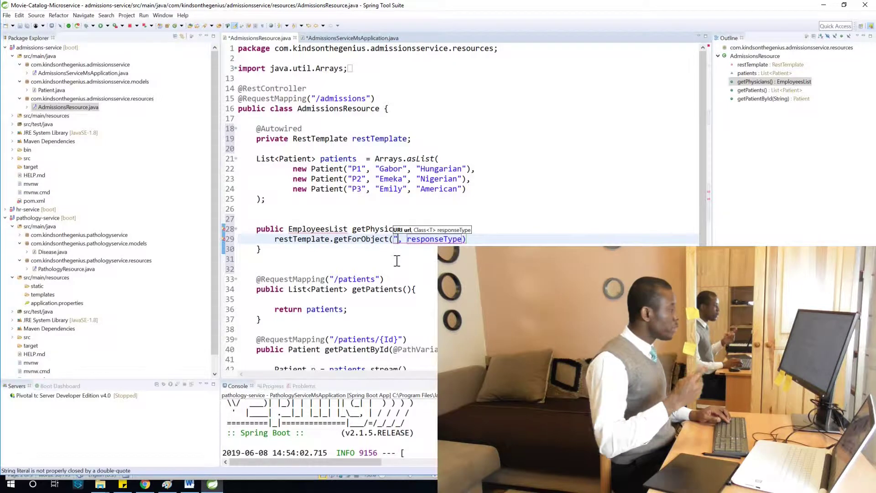
{"action": "type", "text": "hr"}
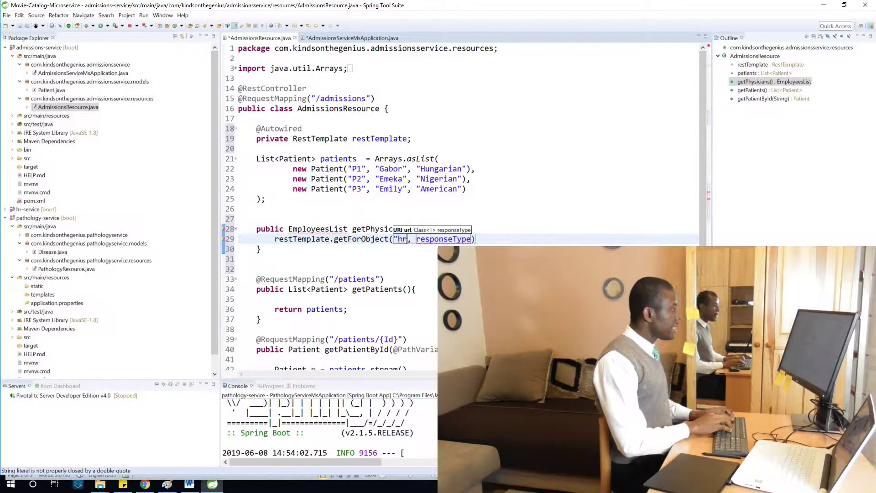
{"action": "type", "text": ":"}
{"action": "key", "text": "BackSpace"}
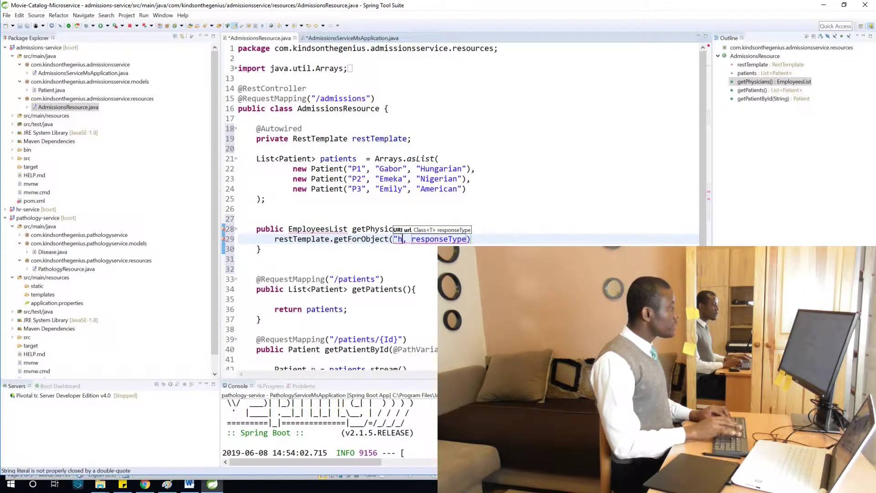
{"action": "key", "text": "BackSpace"}
{"action": "type", "text": "ttp:"}
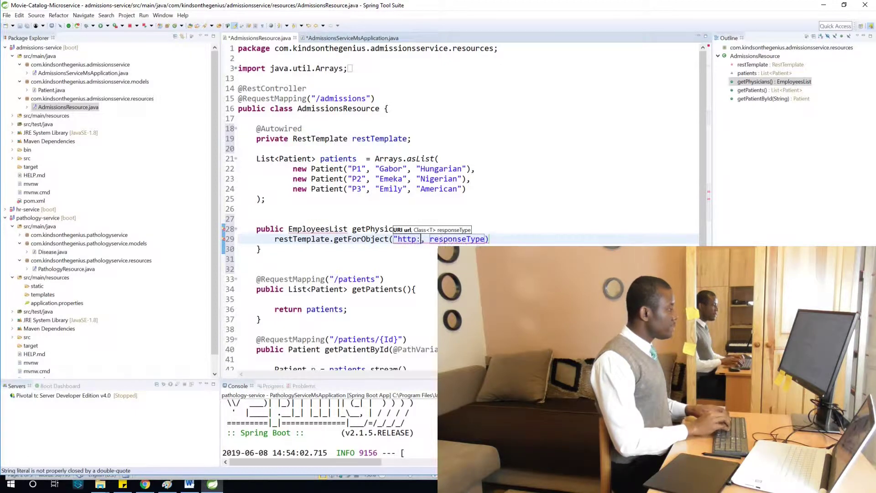
{"action": "type", "text": "//lo"}
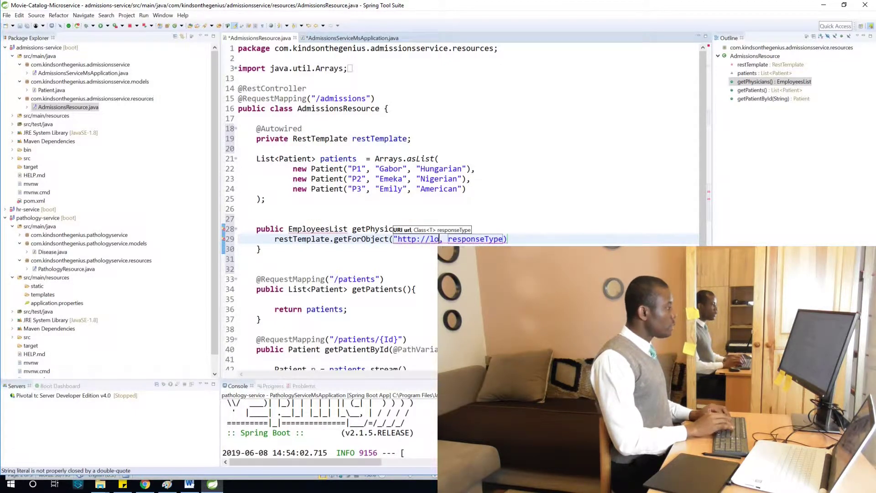
{"action": "type", "text": "calhost"}
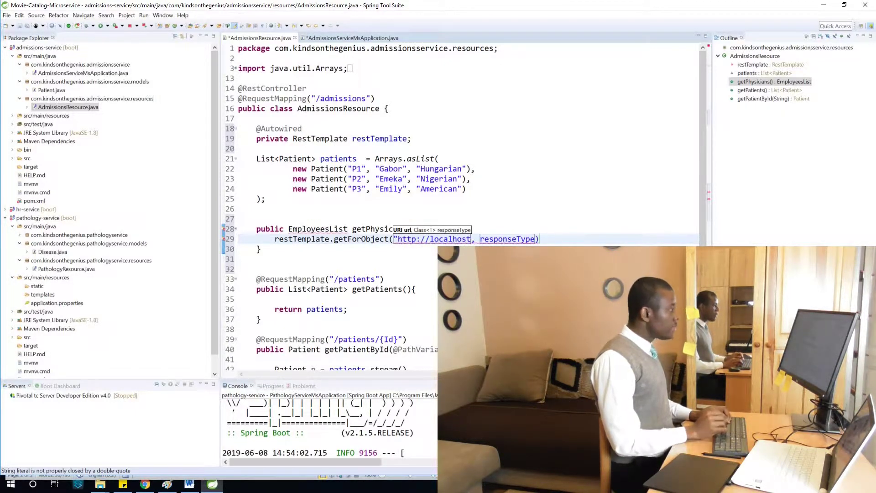
{"action": "type", "text": "/hr/"}
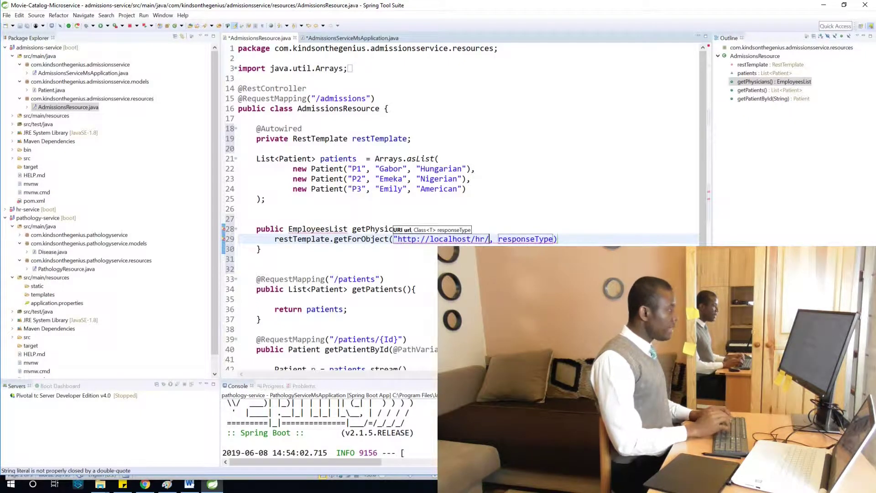
{"action": "type", "text": "employees"}
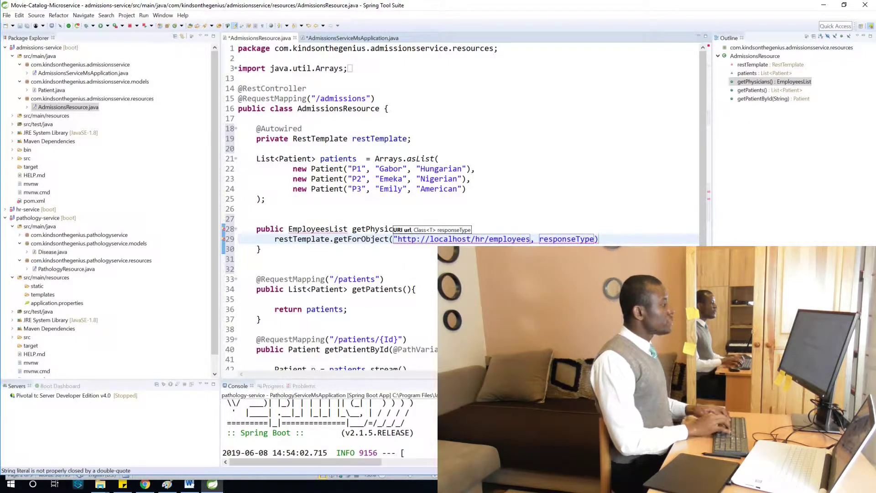
{"action": "type", "text": "\""}
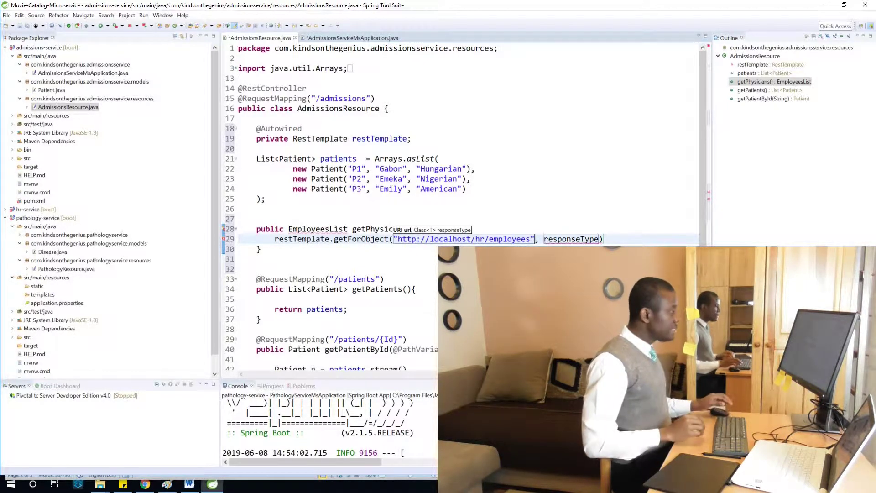
- Replace the responseType placeholder with EmployeesList.class, correcting the misspelled class name
{"action": "double_click", "coordinate": [566, 240]}
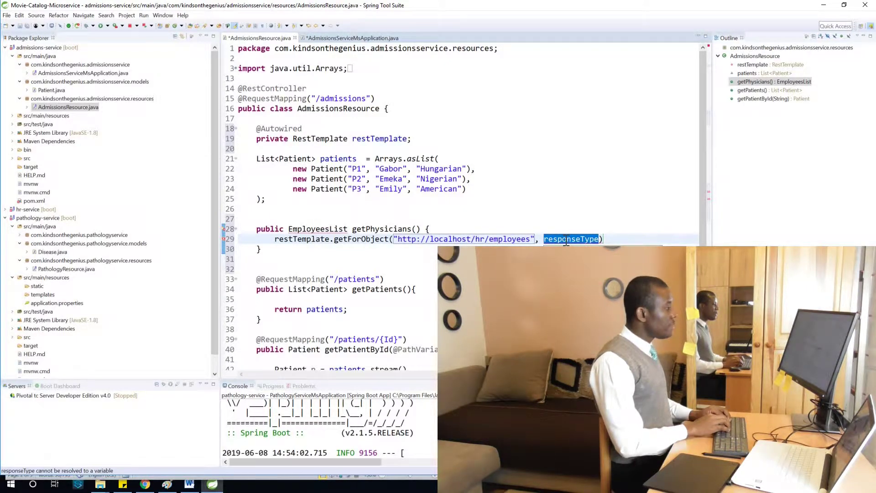
{"action": "key", "text": "BackSpace"}
{"action": "type", "text": "Employ"}
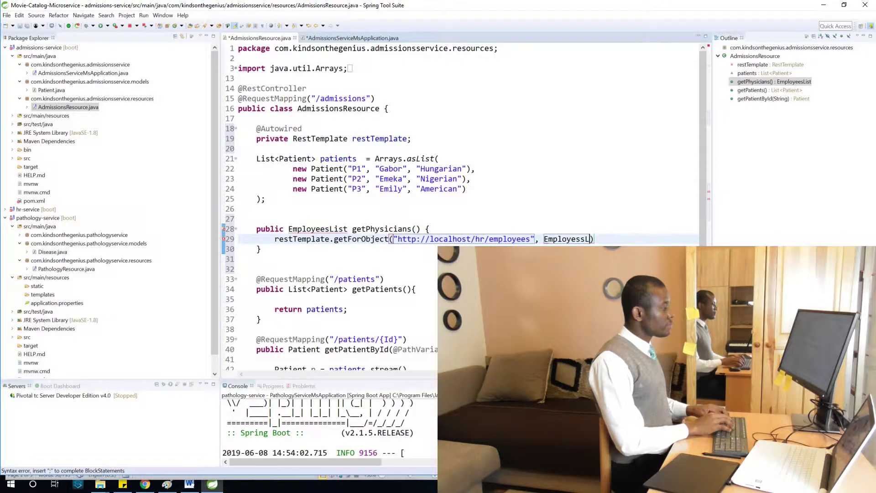
{"action": "key", "text": "BackSpace"}
{"action": "type", "text": "ist"}
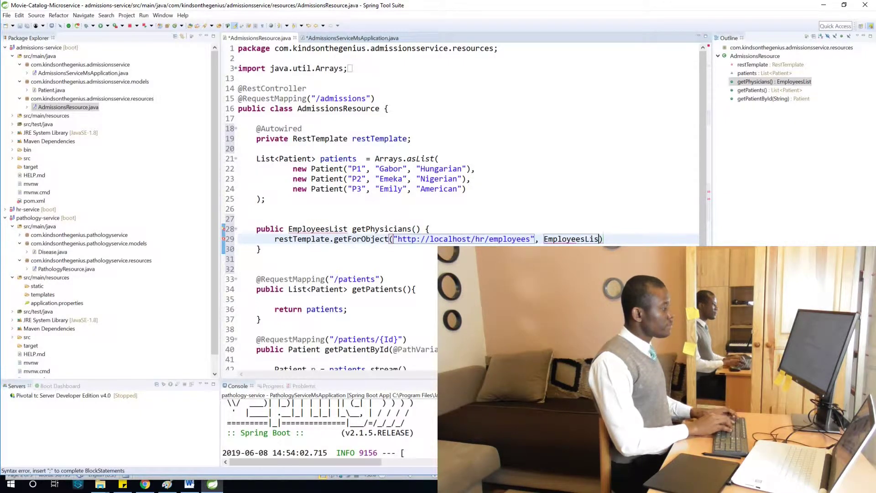
{"action": "type", "text": ".class)"}
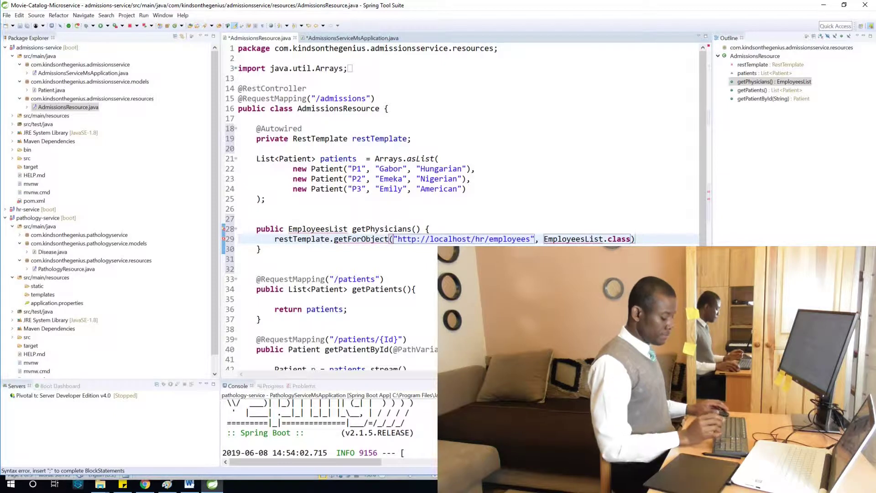
{"action": "type", "text": ";"}
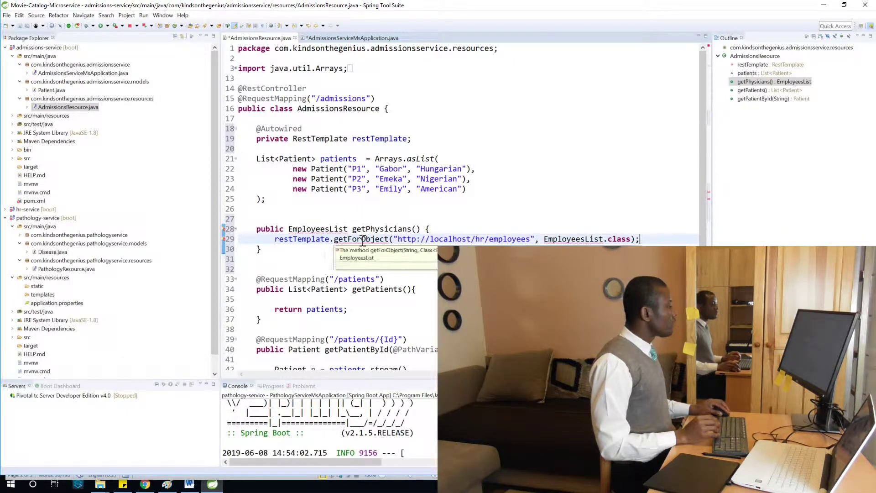
{"action": "mouse_move", "coordinate": [361, 239]}
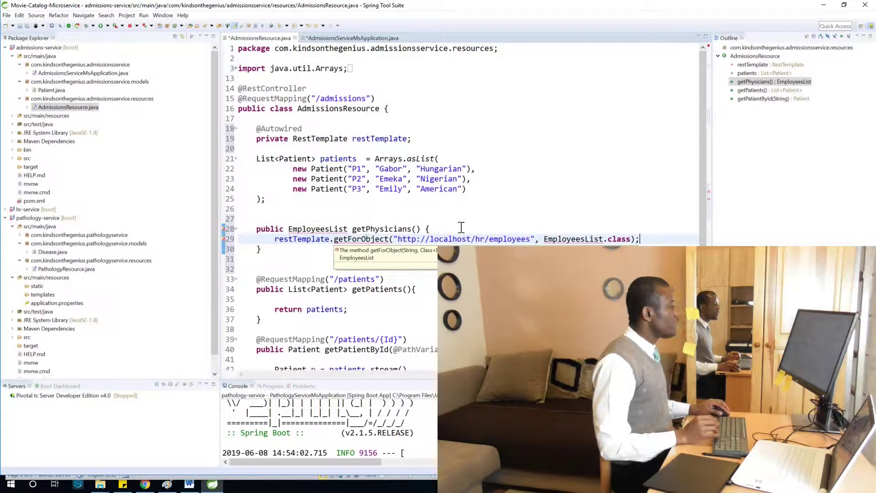
- Paste 'EmployeesList employeesList = ' back in front of the restTemplate call
{"action": "left_click", "coordinate": [275, 240]}
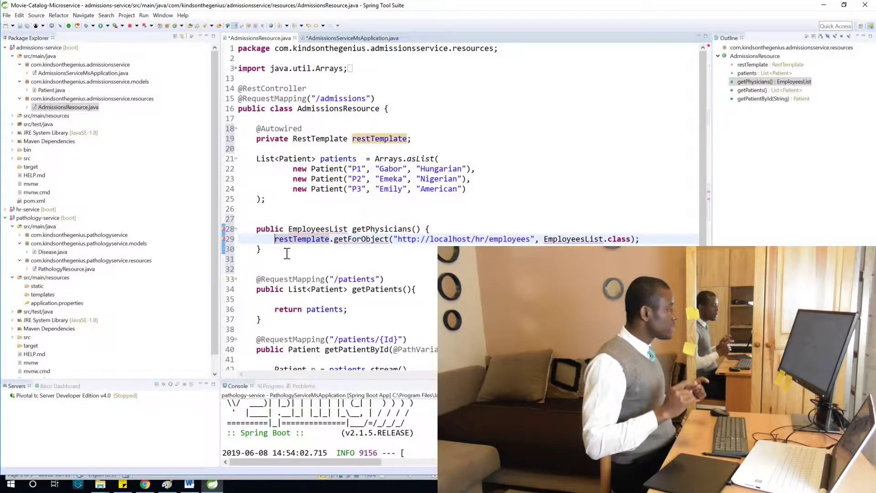
{"action": "key", "text": "ctrl+2"}
{"action": "key", "text": "l"}
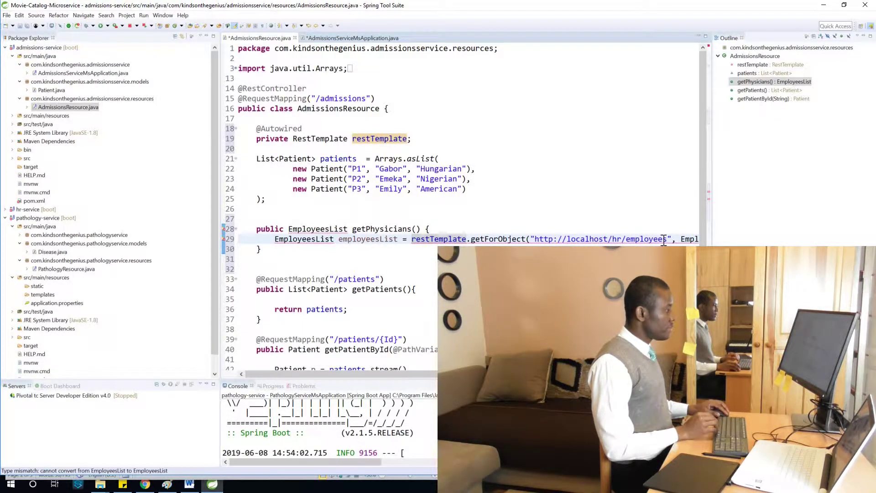
- Add 'return employeesList;' below the call and bring up the Word task list
{"action": "key", "text": "End"}
{"action": "key", "text": "Return"}
{"action": "key", "text": "Return"}
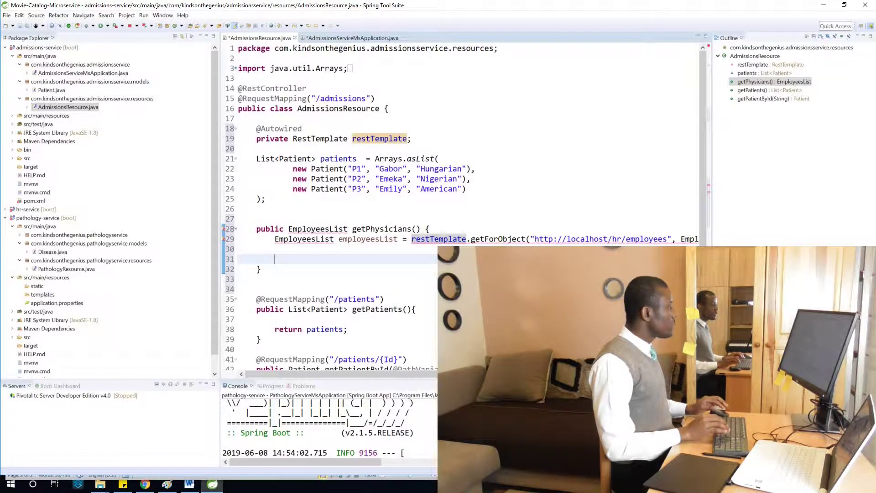
{"action": "type", "text": "return "}
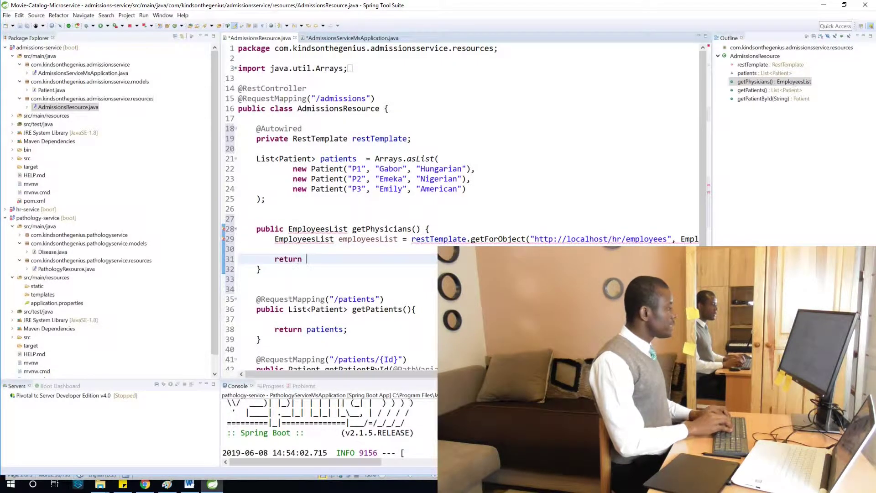
{"action": "type", "text": "employee"}
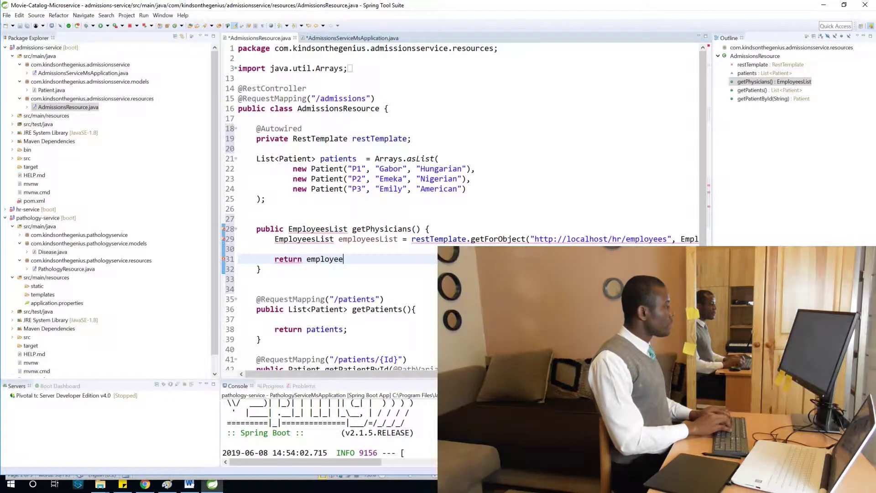
{"action": "type", "text": "sList;"}
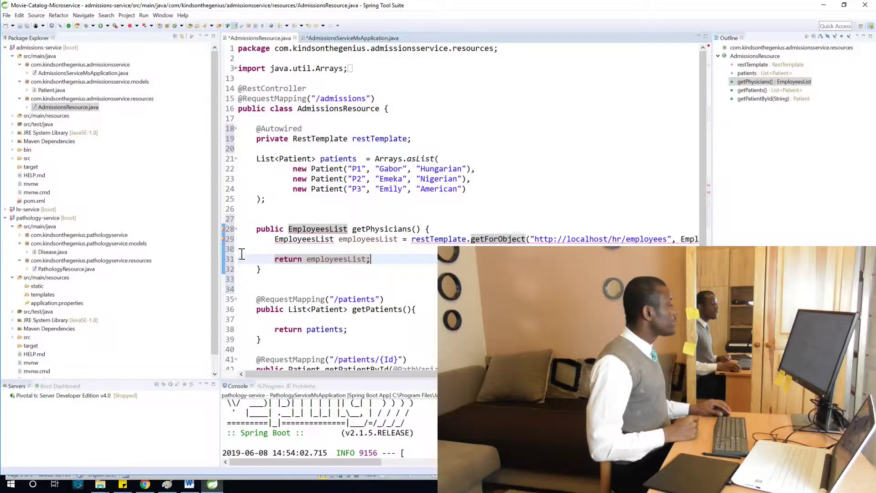
{"action": "left_click", "coordinate": [190, 484]}
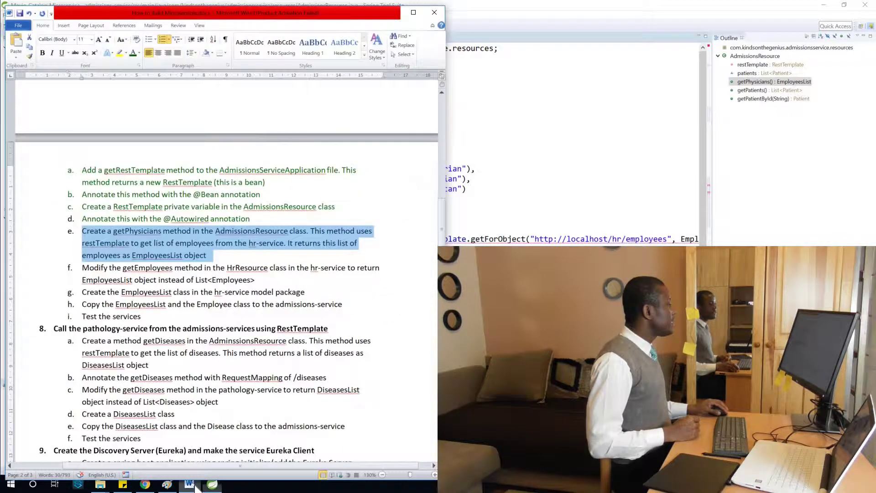